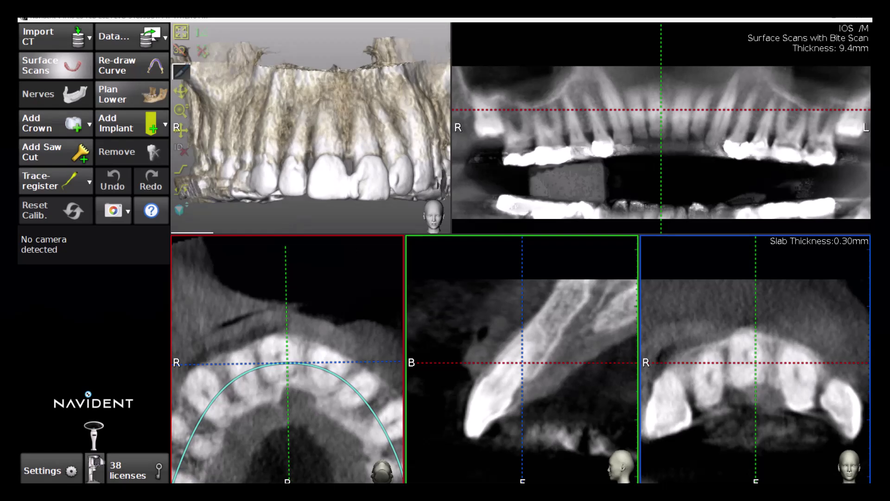
Import the IOS - UpperJawScan.stl file from the Surface Scans tools.
click(71, 66)
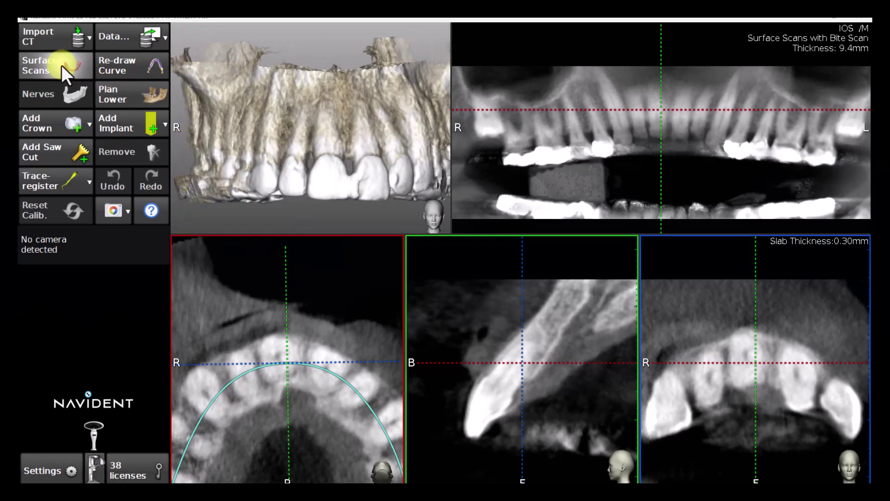
click(61, 65)
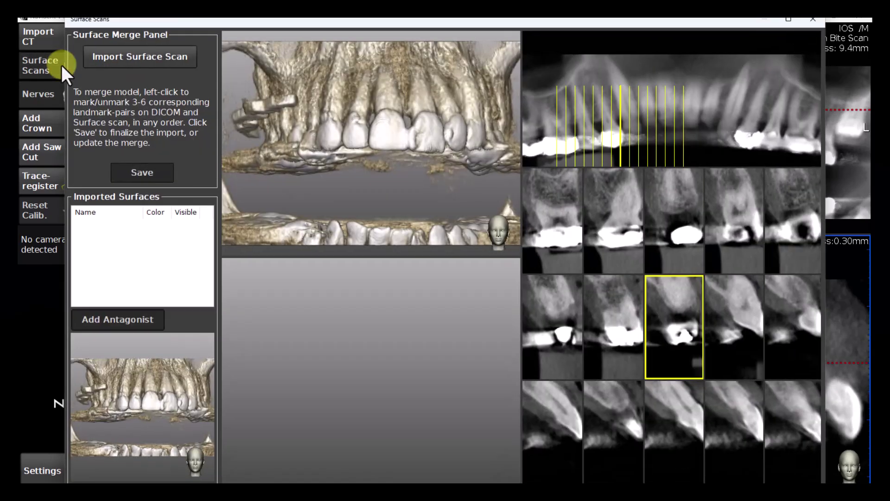
click(125, 58)
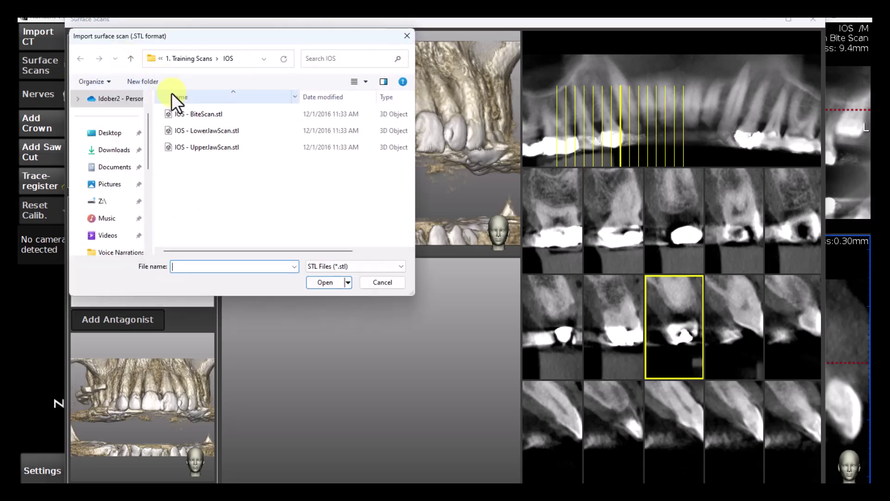
click(179, 147)
click(319, 282)
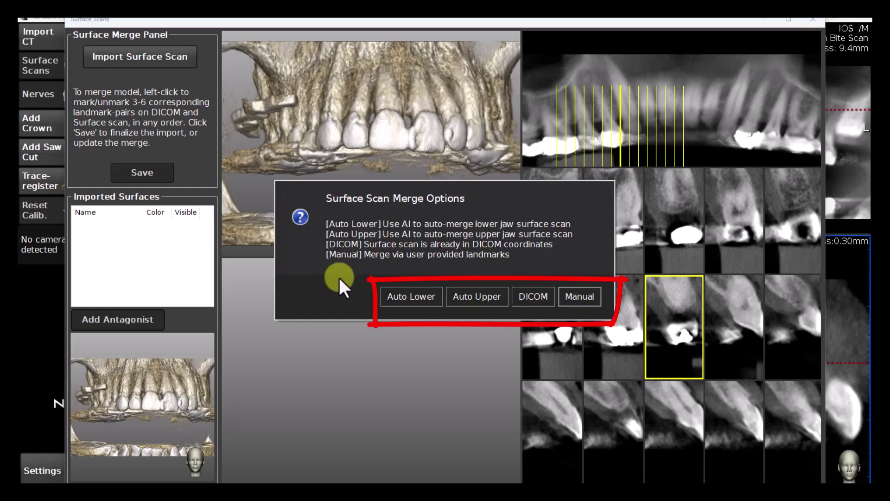
Auto-merge the scan as the upper jaw (Auto Upper) until merging reaches 100%.
click(469, 295)
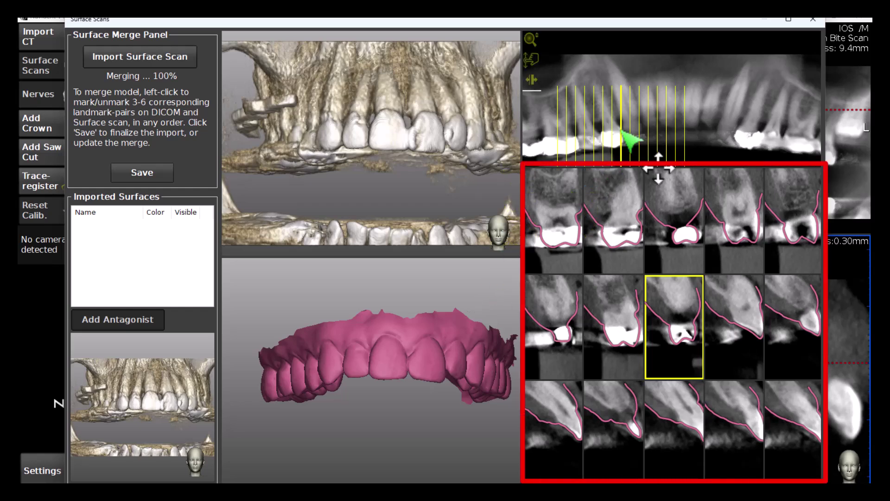
Move the slices to the far side of the arch, adjust slice contrast, and shift and rotate the views.
drag(658, 169, 779, 164)
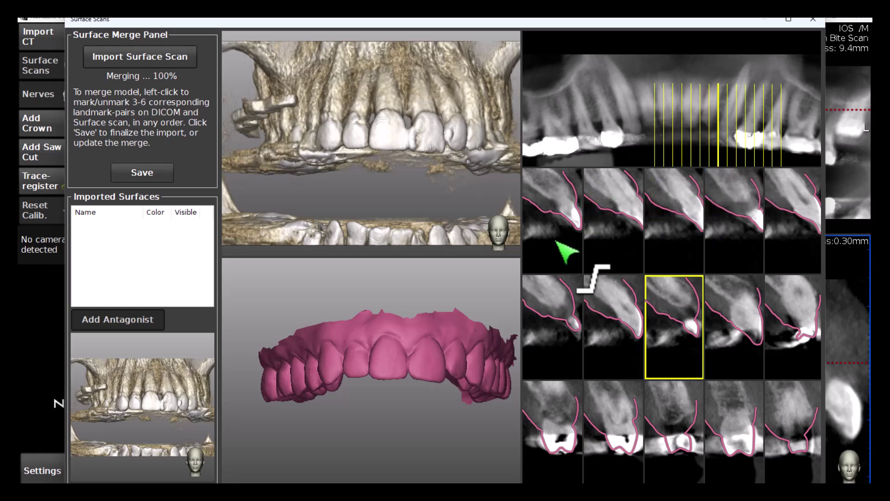
mouse_move(594, 306)
drag(654, 289, 653, 347)
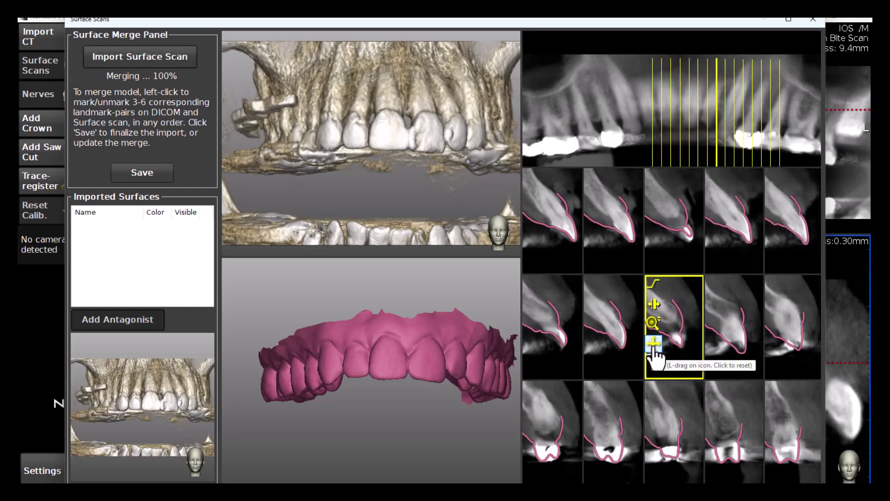
drag(529, 61, 532, 65)
drag(436, 175, 384, 147)
Place the first two landmark pairs on front CT teeth and the matching scan points.
click(346, 107)
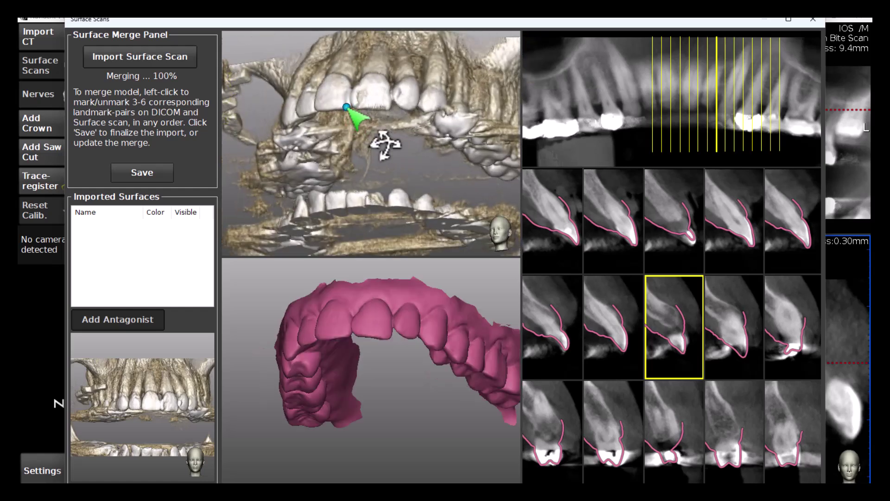
click(346, 335)
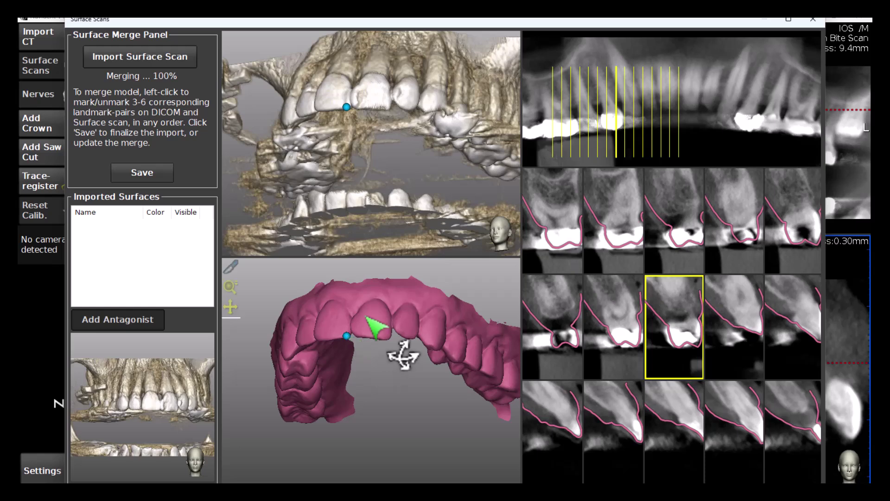
drag(493, 213, 416, 131)
click(375, 93)
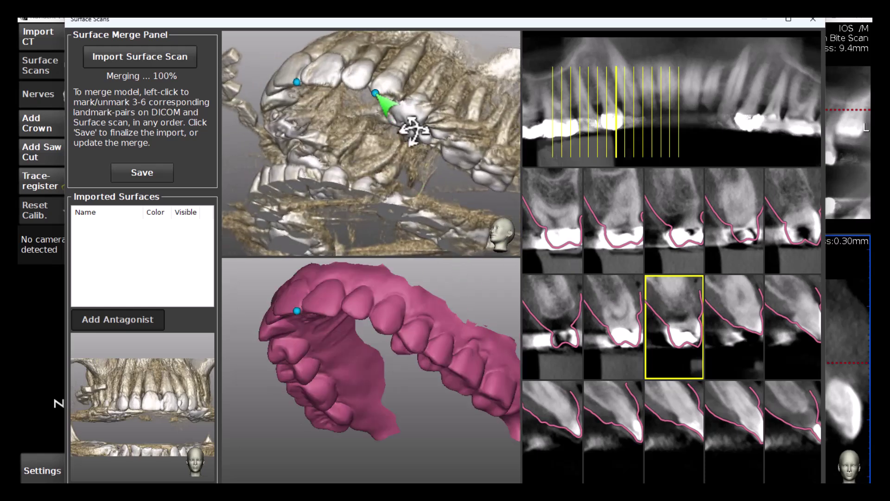
click(377, 327)
Add a third landmark pair on the scan and CT from a side view, then save the merge.
drag(573, 123, 726, 116)
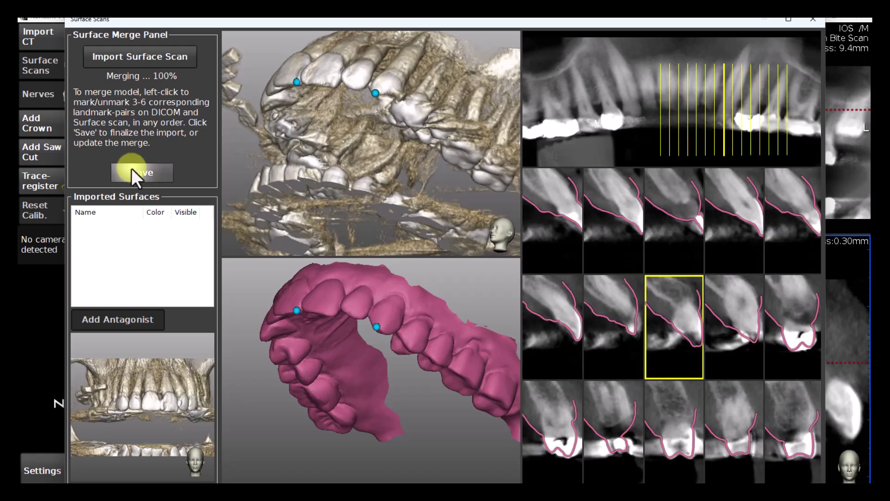
drag(139, 379, 427, 360)
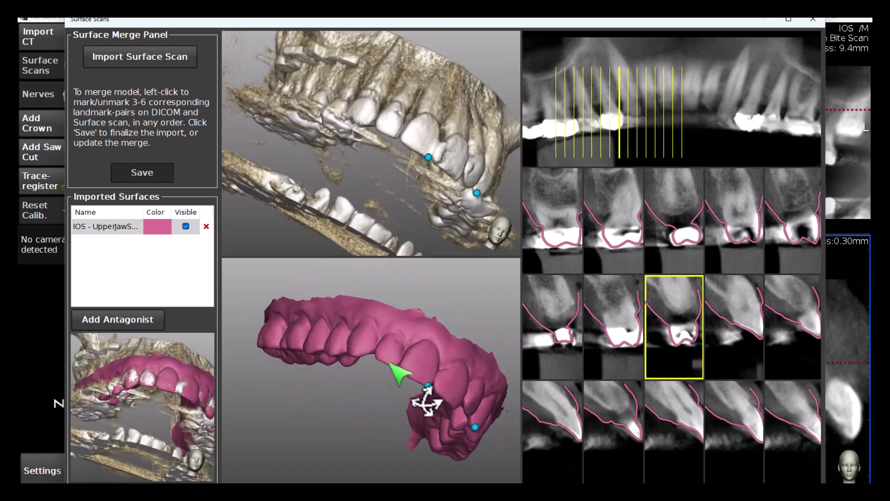
drag(354, 358, 393, 362)
click(390, 366)
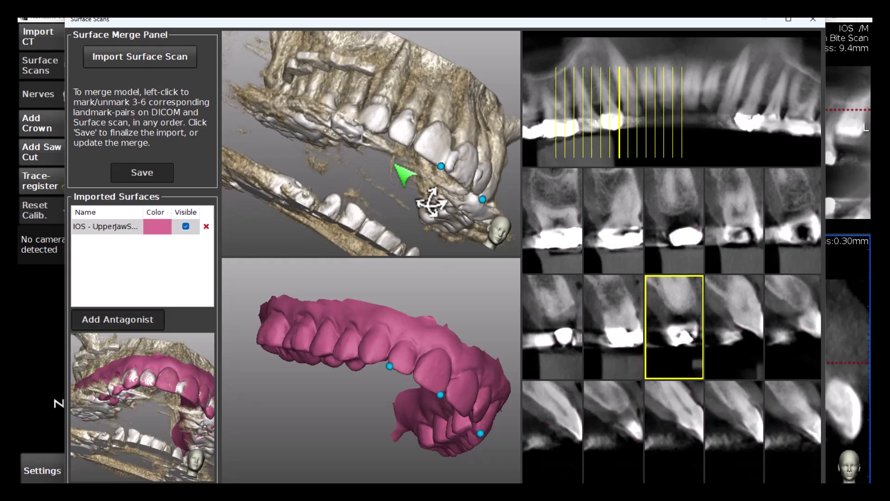
click(427, 176)
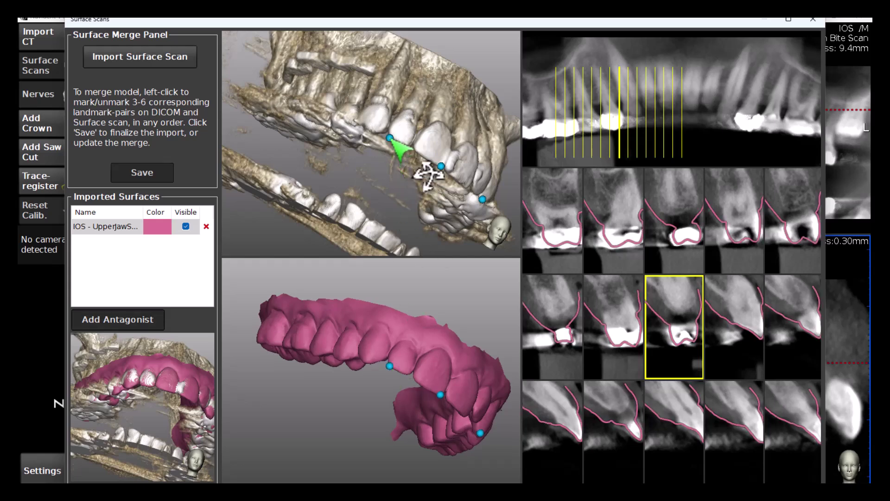
click(157, 174)
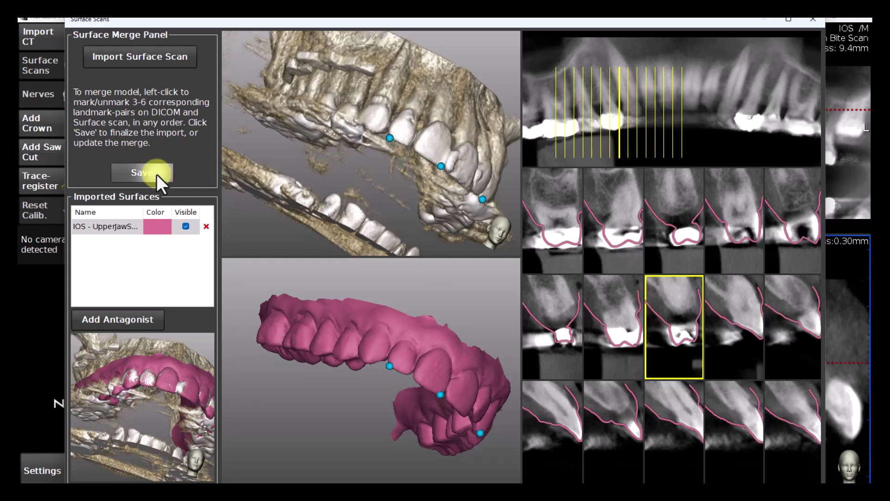
Close the Surface Scans window and rotate the 3-D model to inspect the upper scan's fit.
click(812, 20)
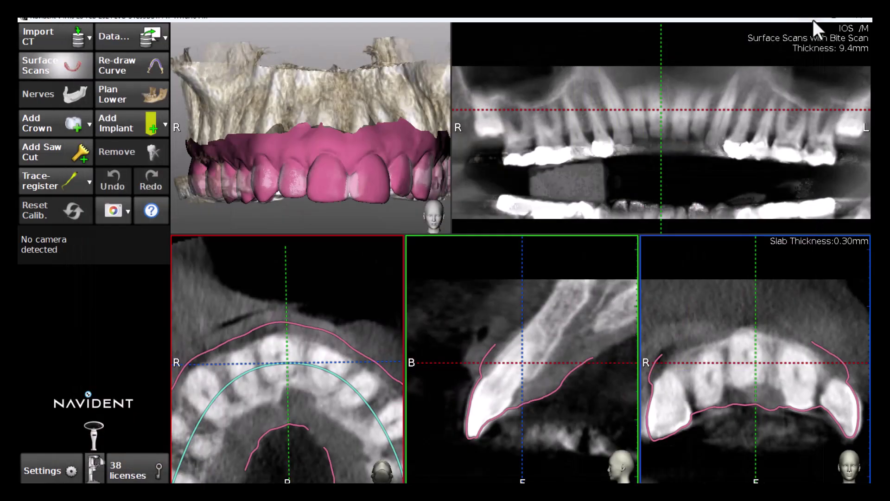
drag(354, 174, 441, 199)
mouse_move(439, 147)
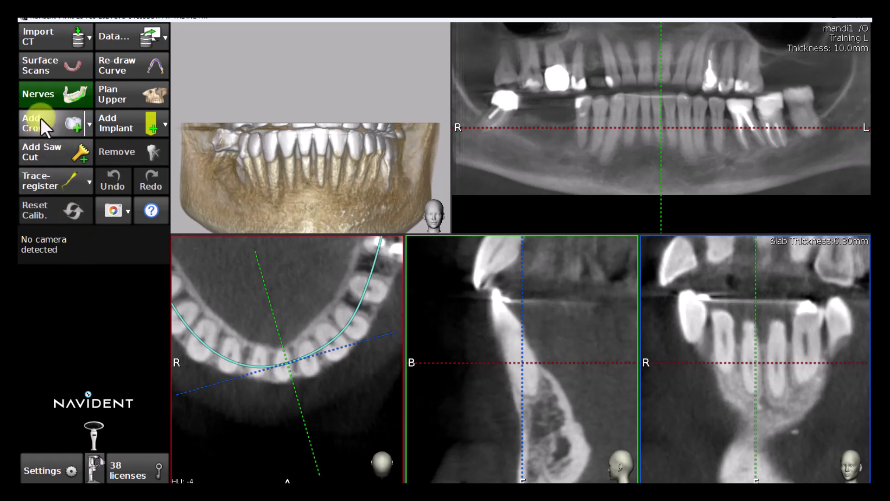
Zoom out the panorama, step through its depth, and reset slice thickness to 0.0mm.
click(43, 96)
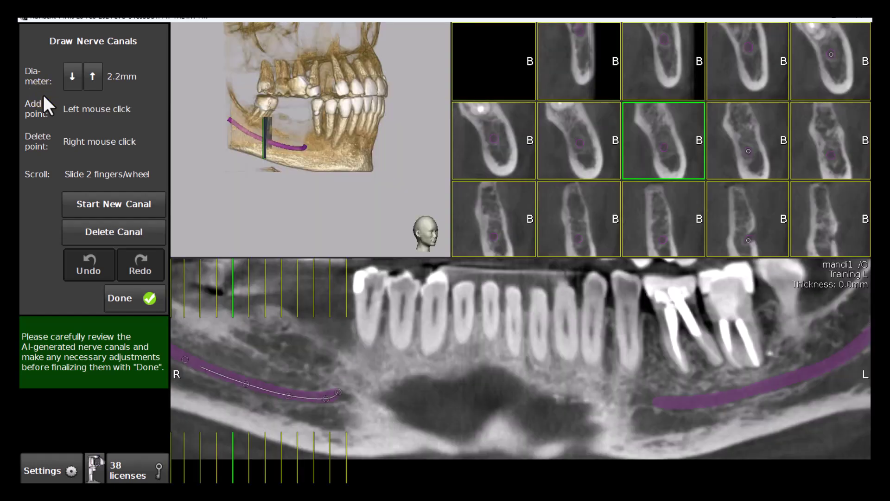
mouse_move(183, 338)
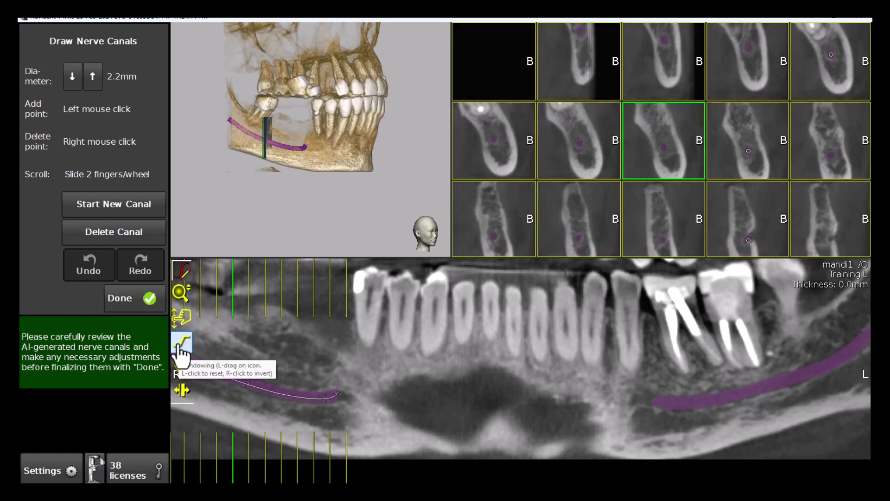
drag(182, 301, 182, 329)
drag(183, 365, 180, 394)
click(181, 393)
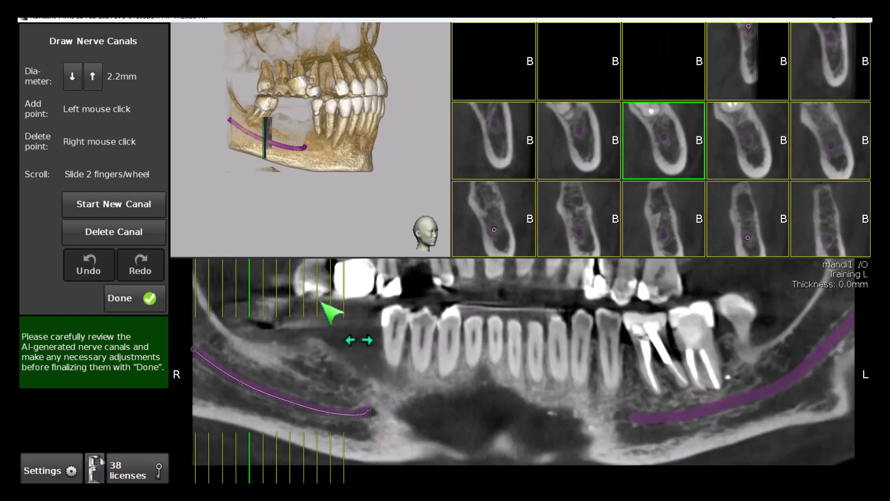
drag(321, 300, 386, 310)
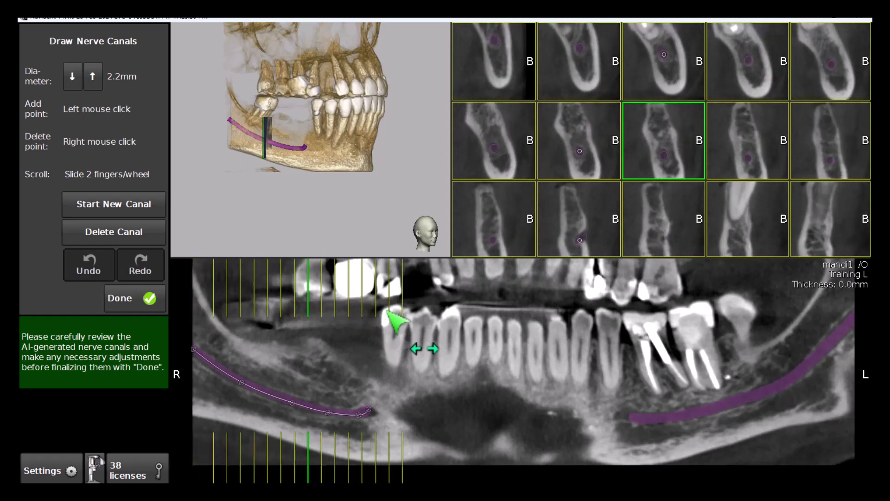
Add and adjust control points on the right canal in the cross-sections, and set diameter to 2.7 mm.
scroll(428, 317, down, 3)
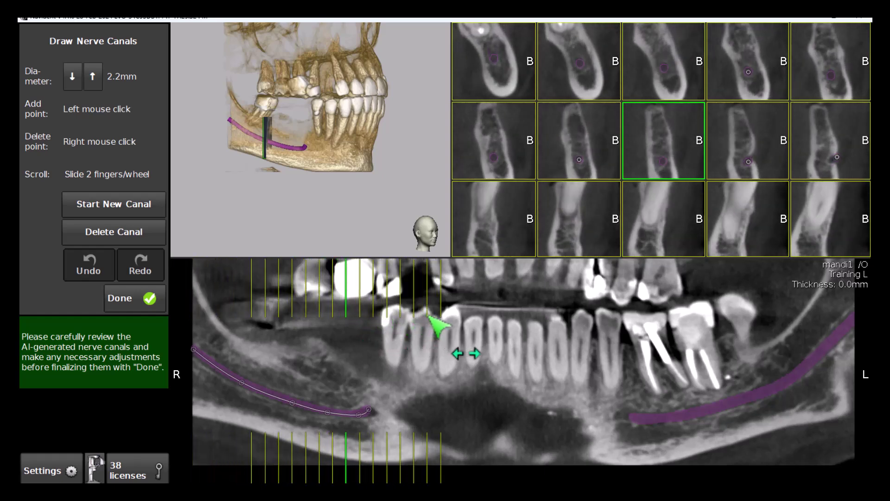
scroll(434, 320, up, 2)
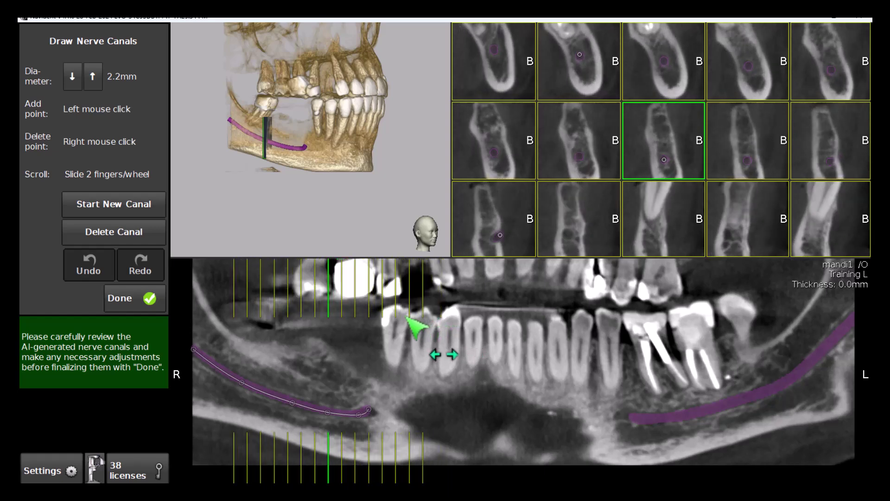
drag(407, 316, 379, 314)
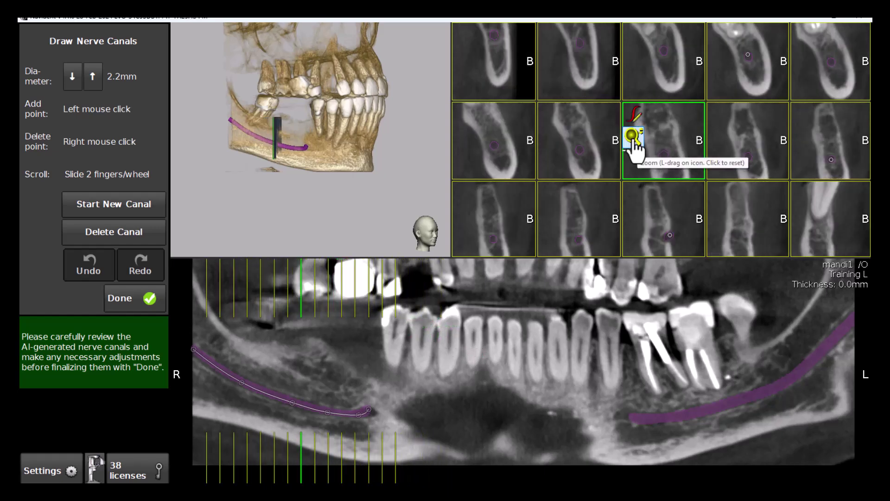
click(665, 152)
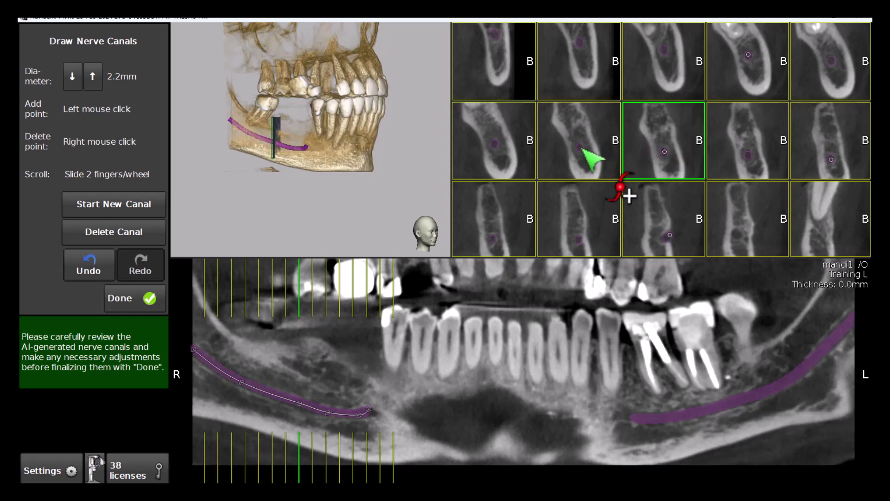
click(579, 153)
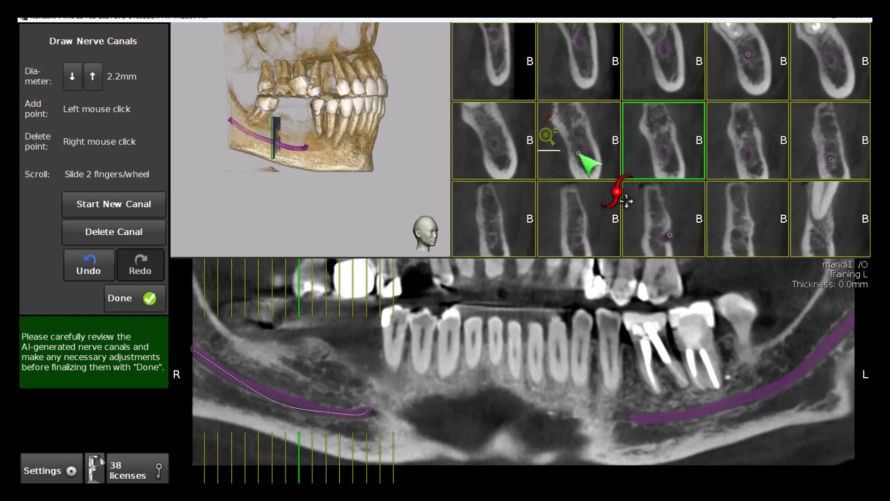
drag(579, 153, 580, 150)
drag(627, 197, 629, 199)
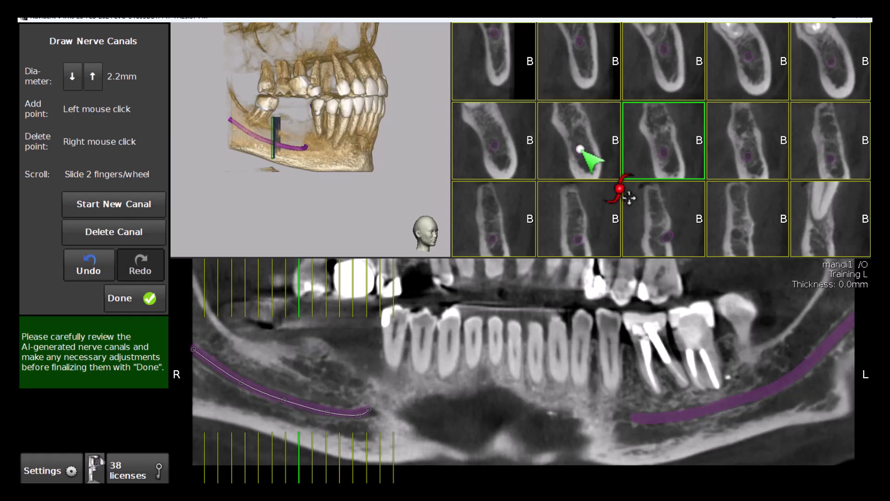
click(308, 405)
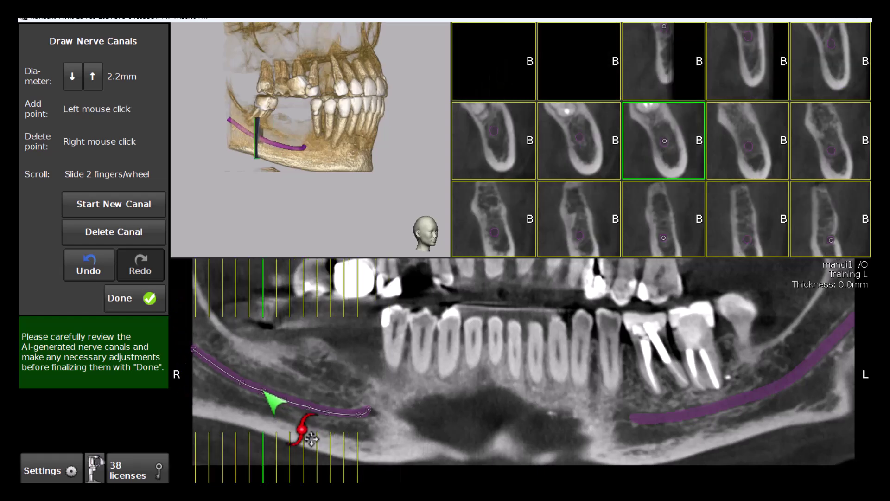
click(93, 76)
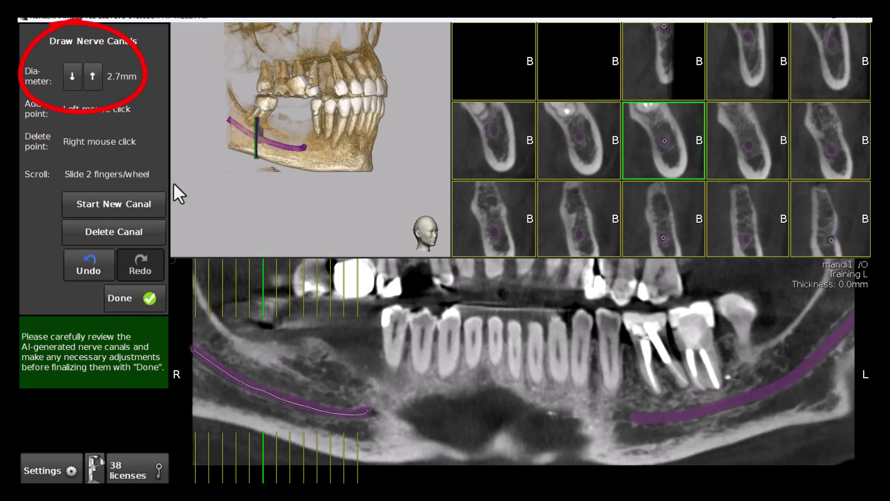
Raise the right canal diameter to 3.2 mm, then select the left canal and review its cross-sections.
click(215, 365)
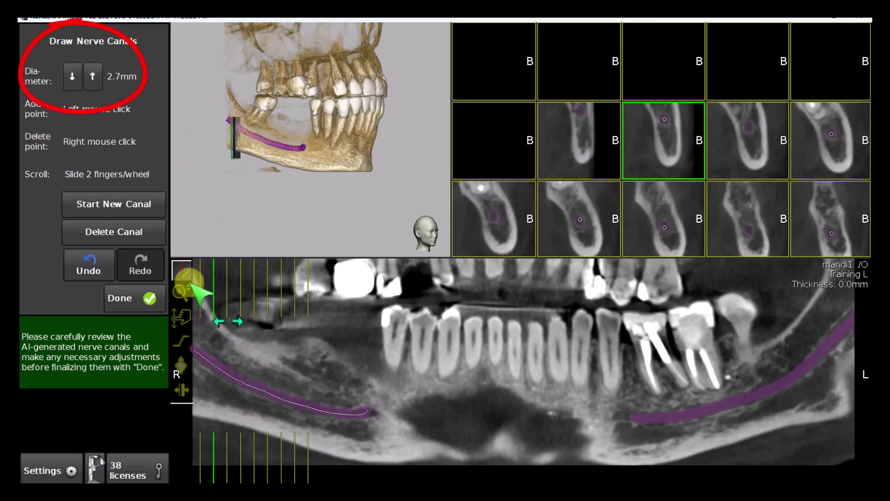
click(96, 77)
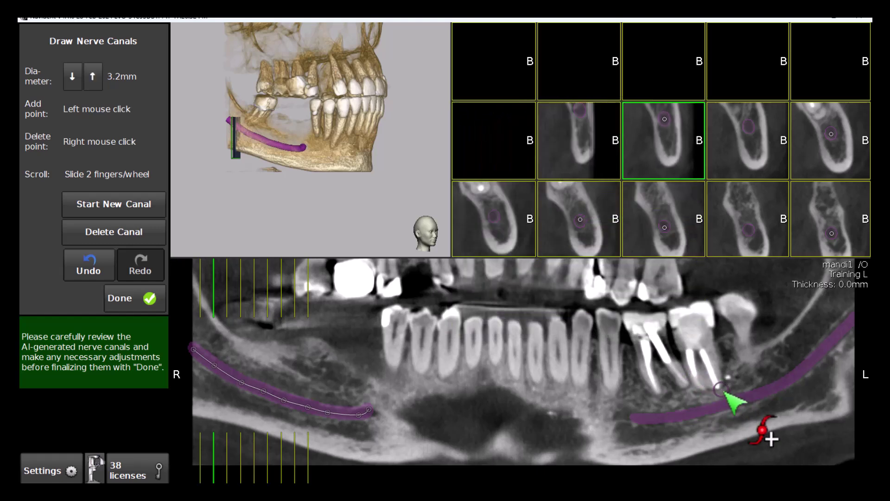
click(732, 404)
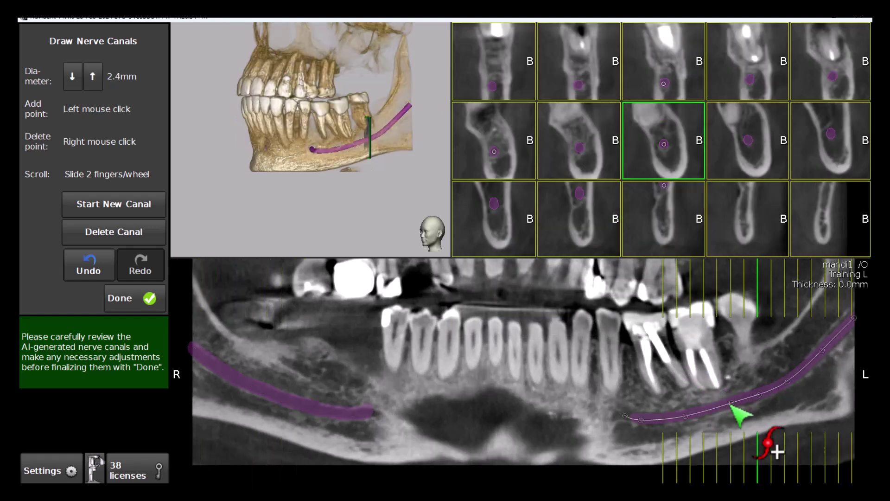
scroll(764, 460, up, 2)
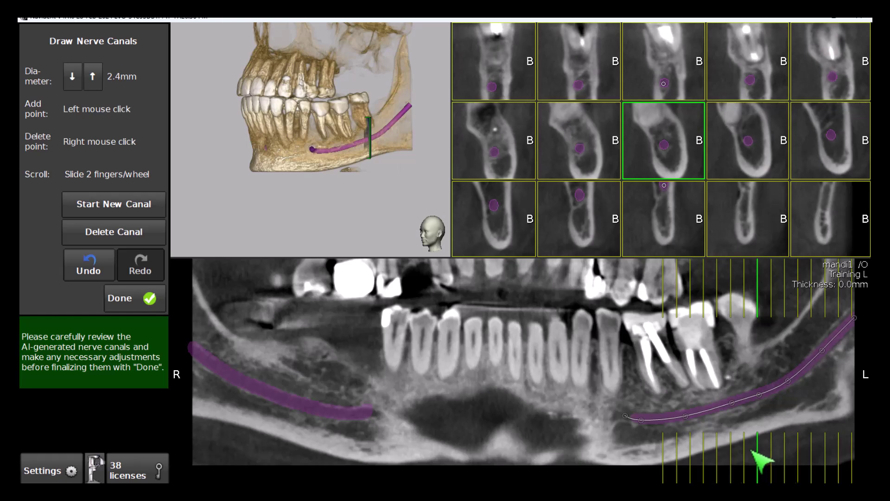
drag(723, 453, 703, 452)
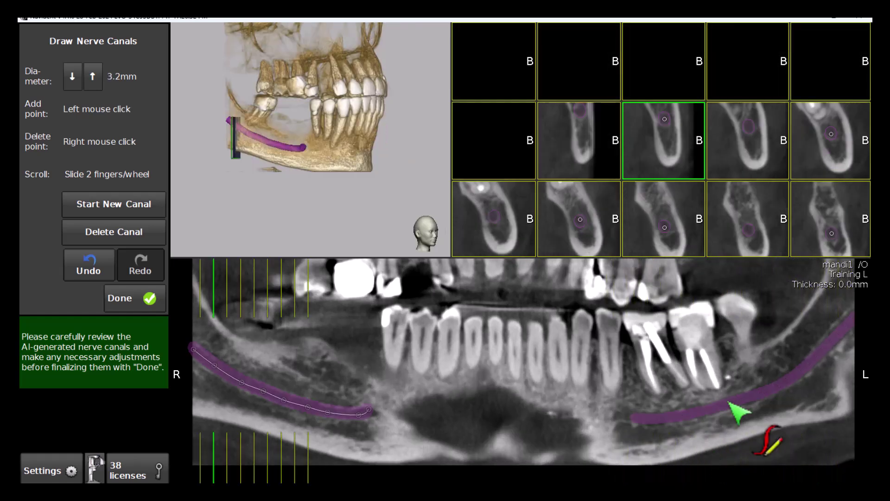
Delete the left canal and trace a new one with four points back toward the ramus.
click(731, 403)
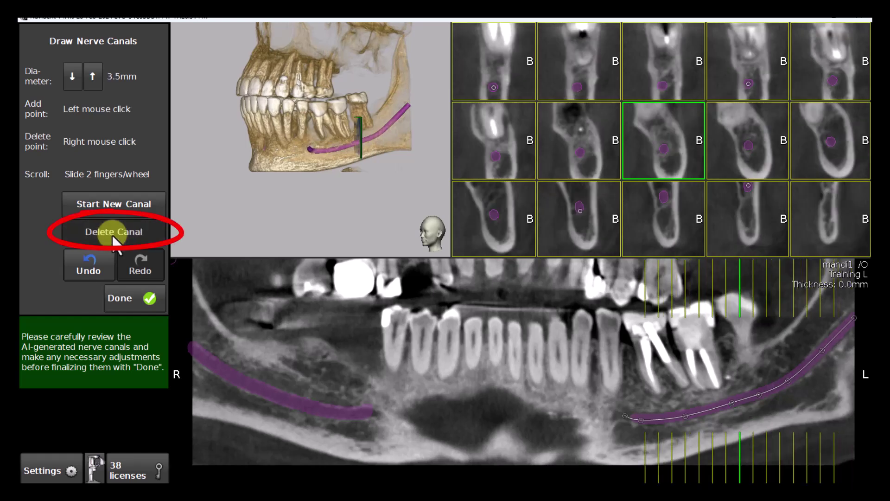
click(629, 415)
click(673, 418)
click(713, 409)
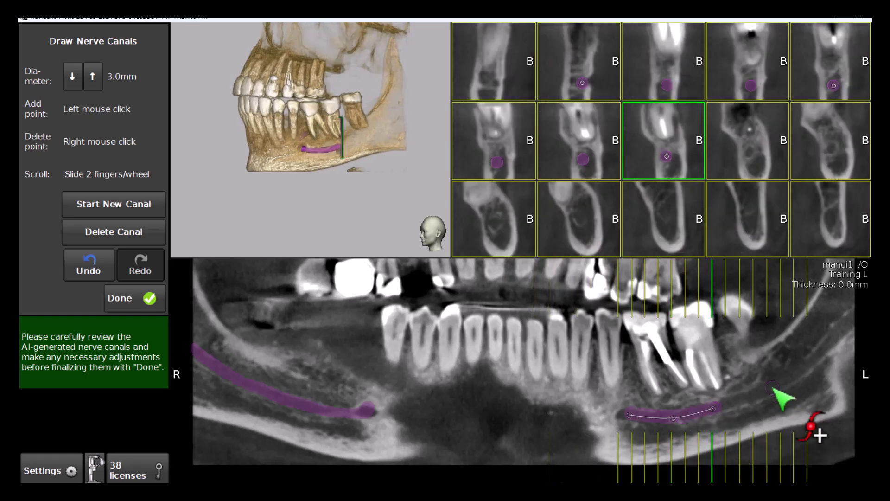
click(773, 388)
click(817, 356)
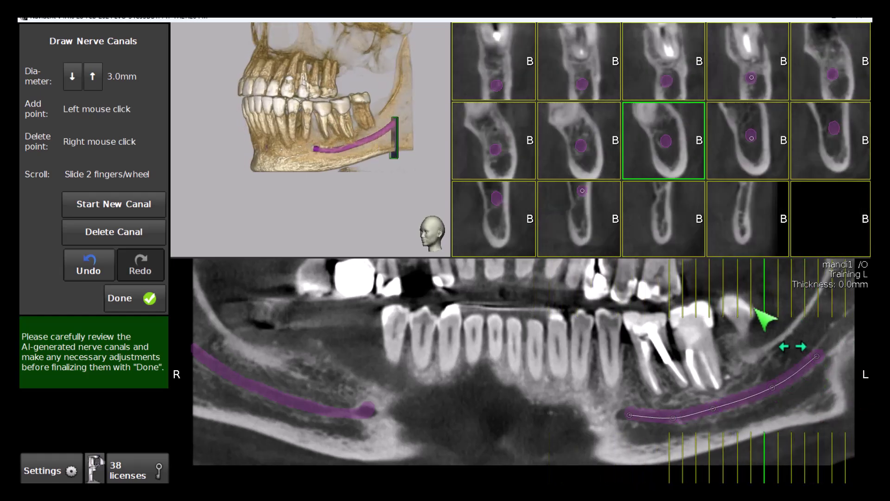